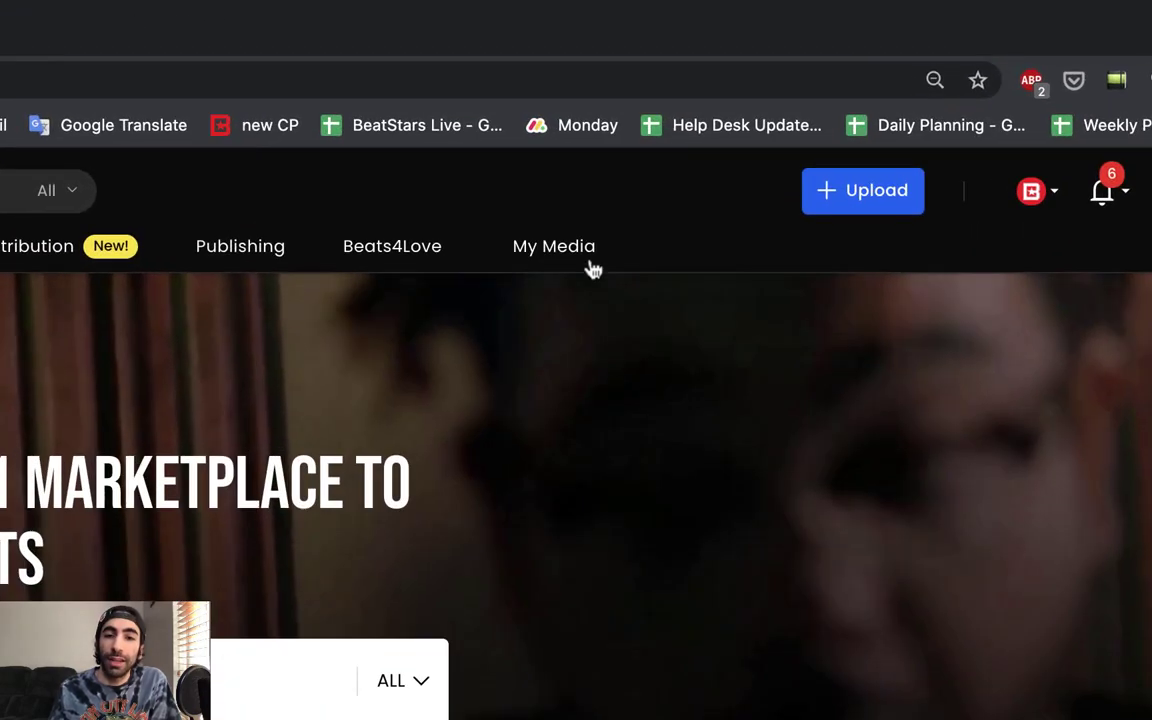
Open the voice tag settings in Selling Preferences and play the current default.mp3 tag.
mouse_move(655, 149)
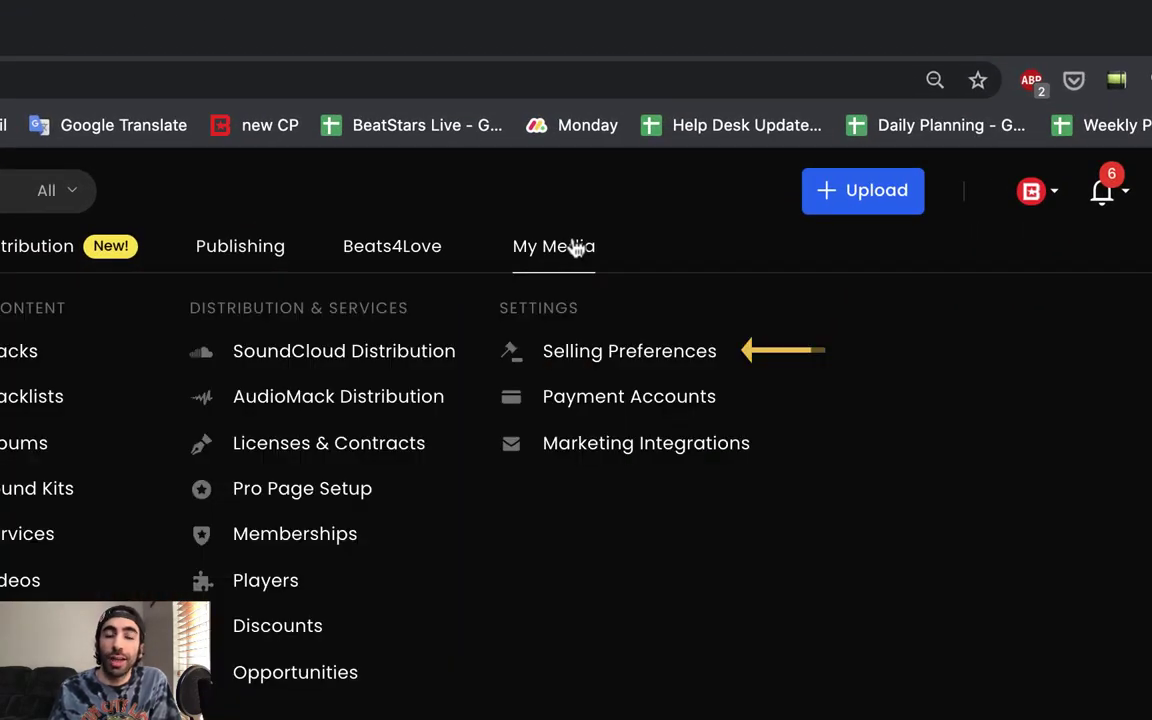
left_click(662, 358)
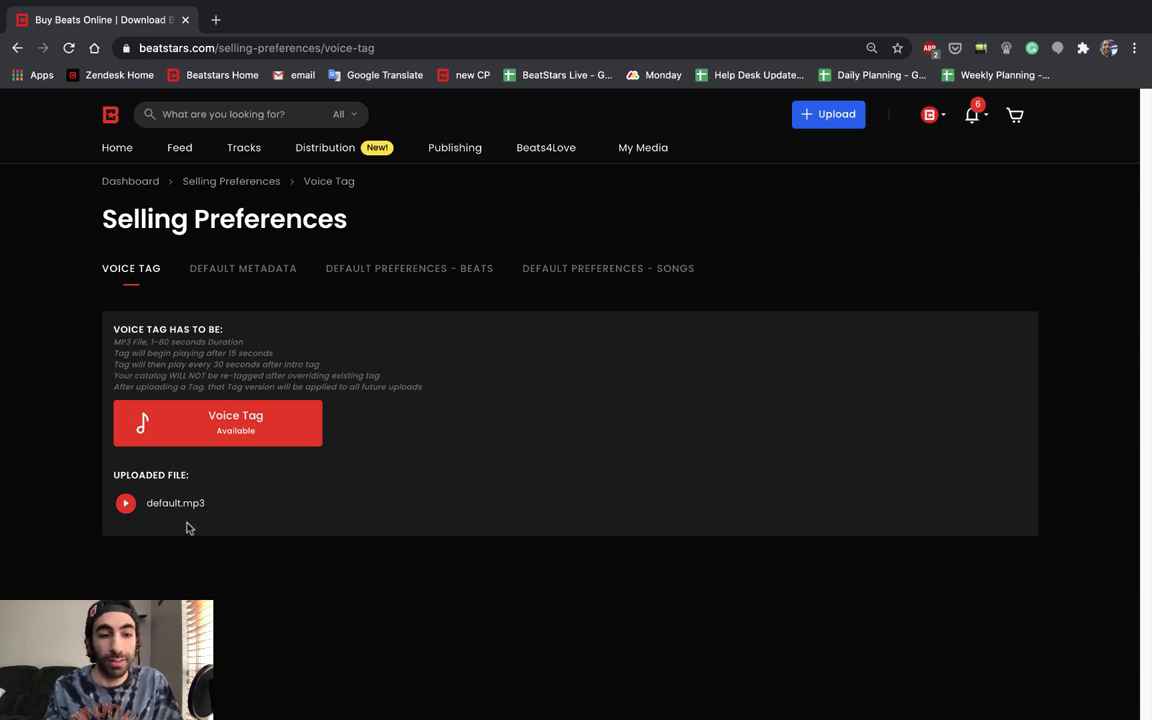
left_click(126, 505)
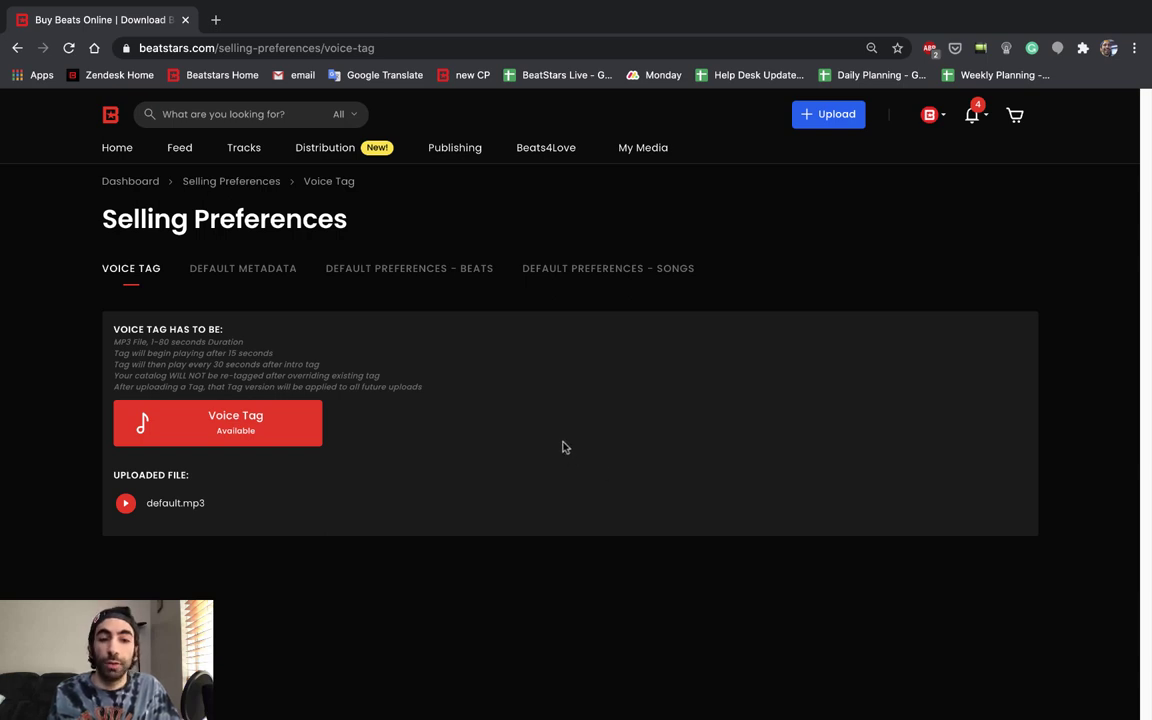
Upload voice tag.mp3 from the computer as the new voice tag and play it back.
left_click(245, 435)
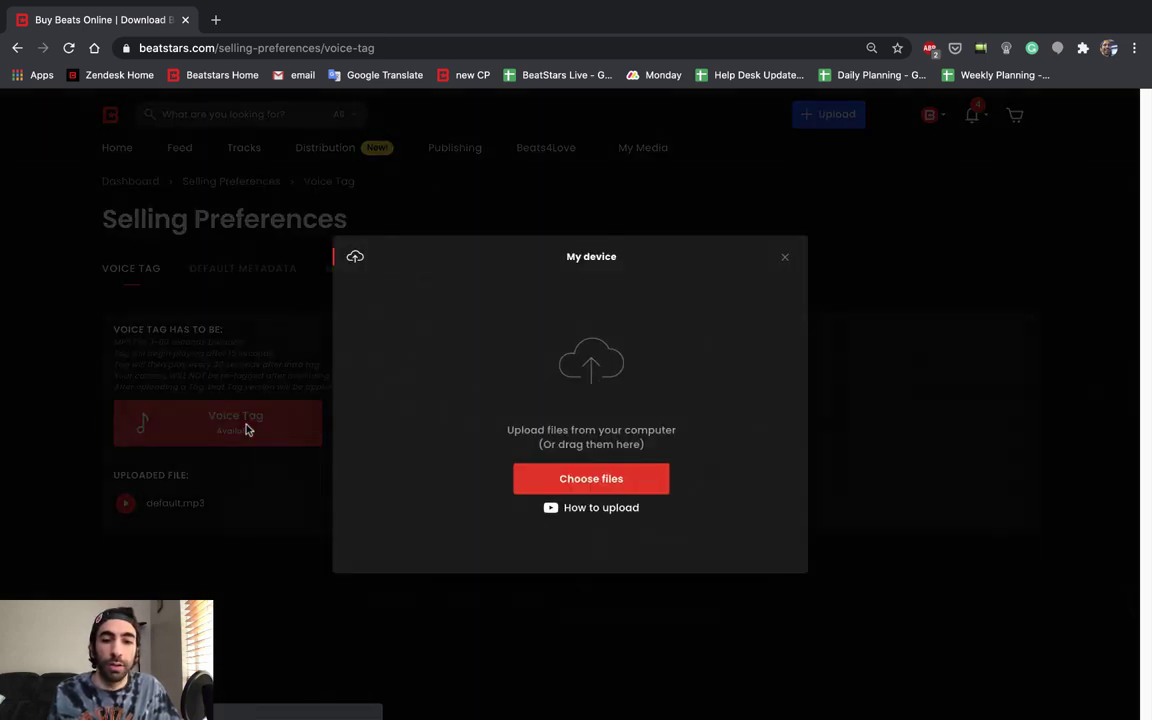
left_click(562, 481)
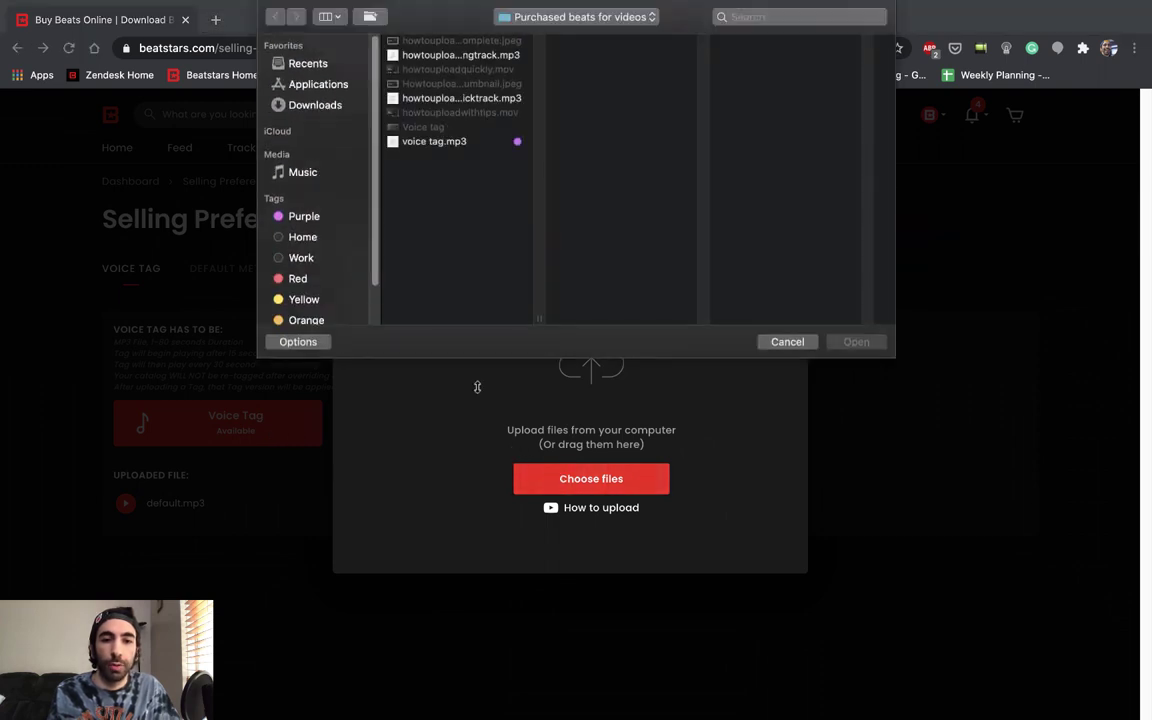
left_click(458, 141)
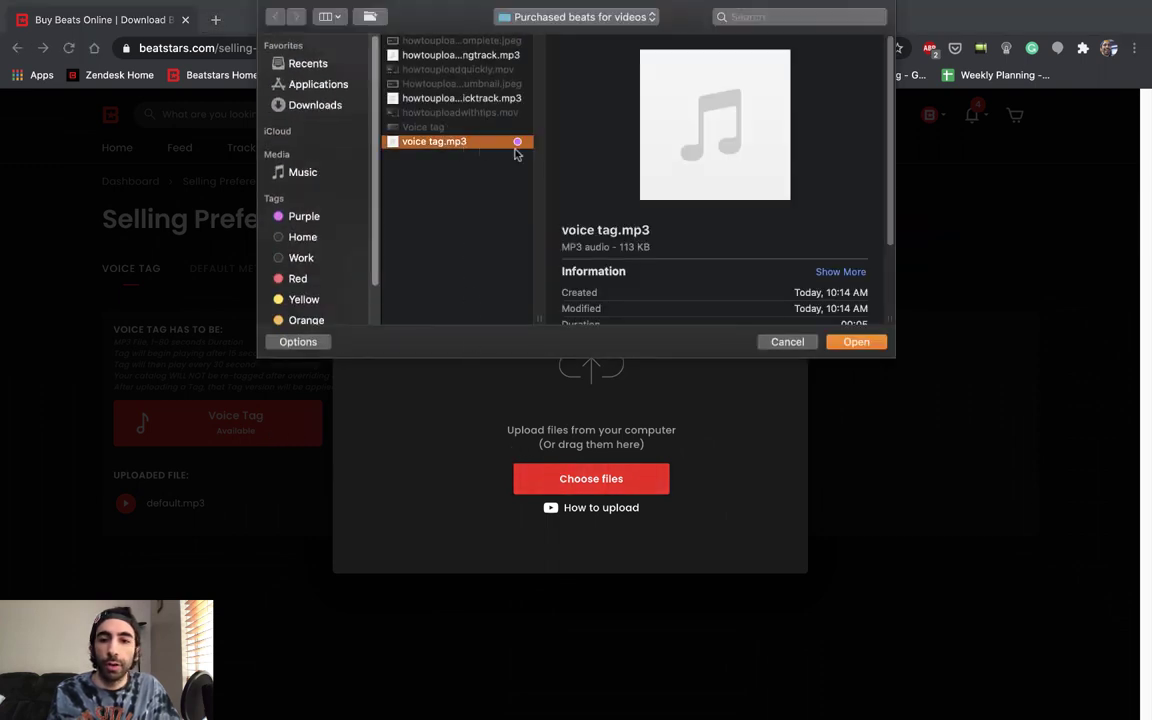
left_click(857, 342)
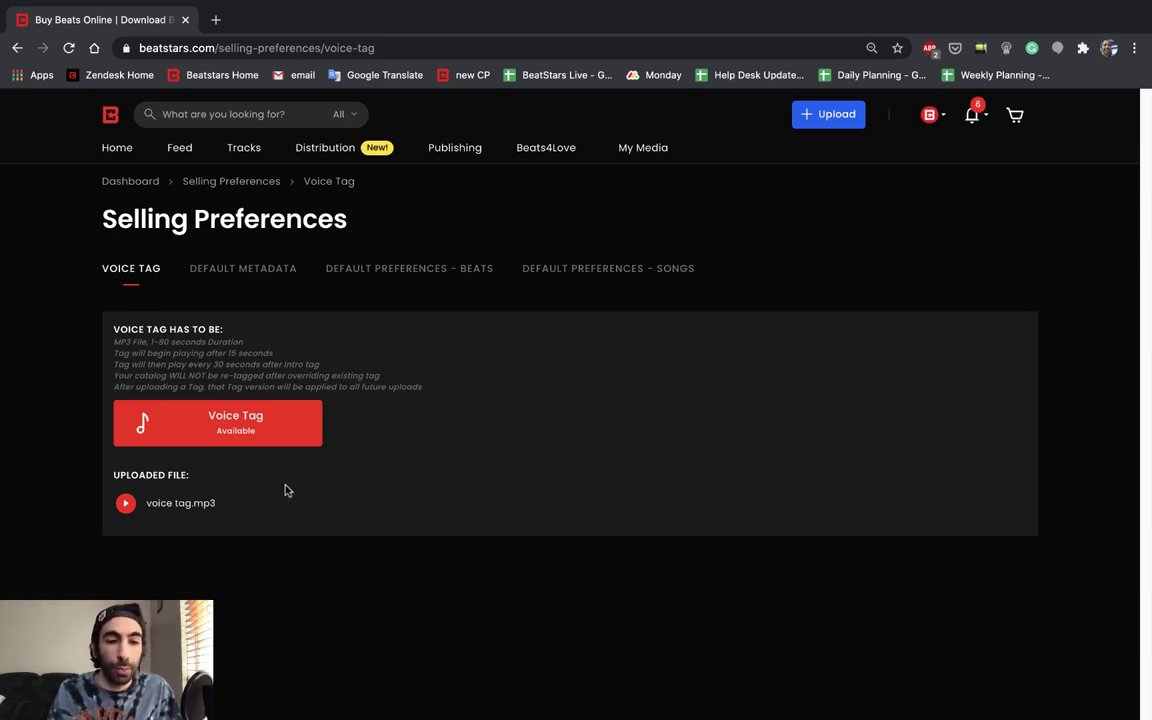
left_click(125, 503)
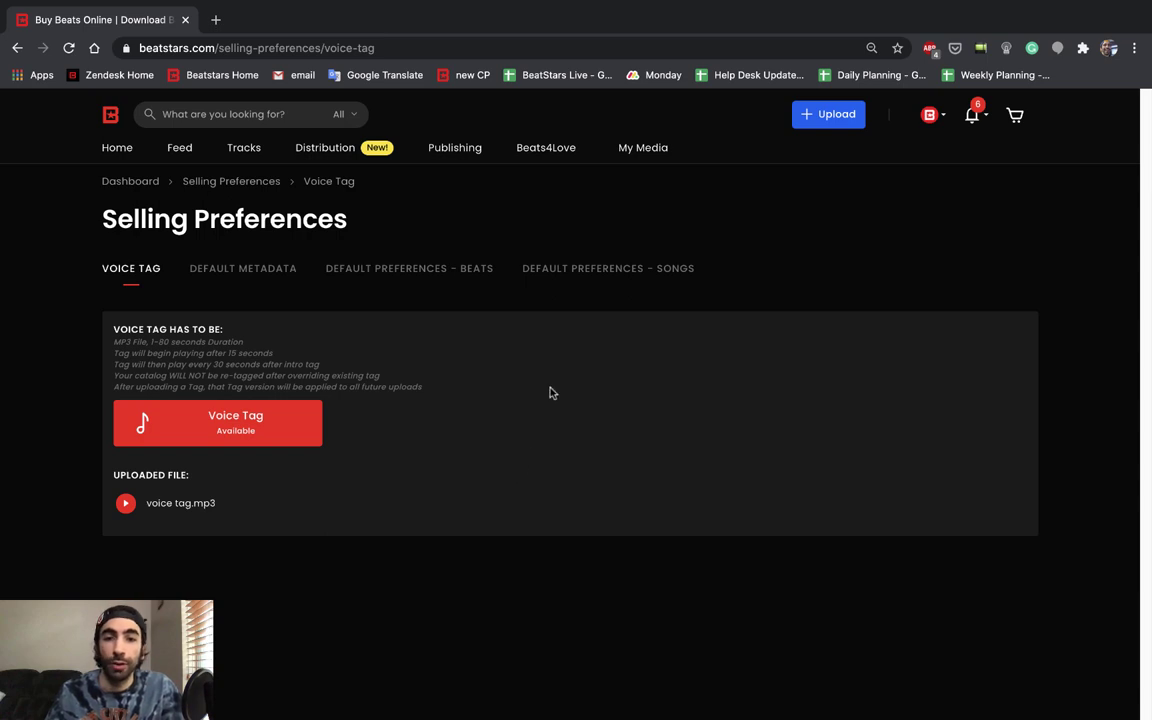
Go to the account's own tracks and create a new track.
mouse_move(650, 152)
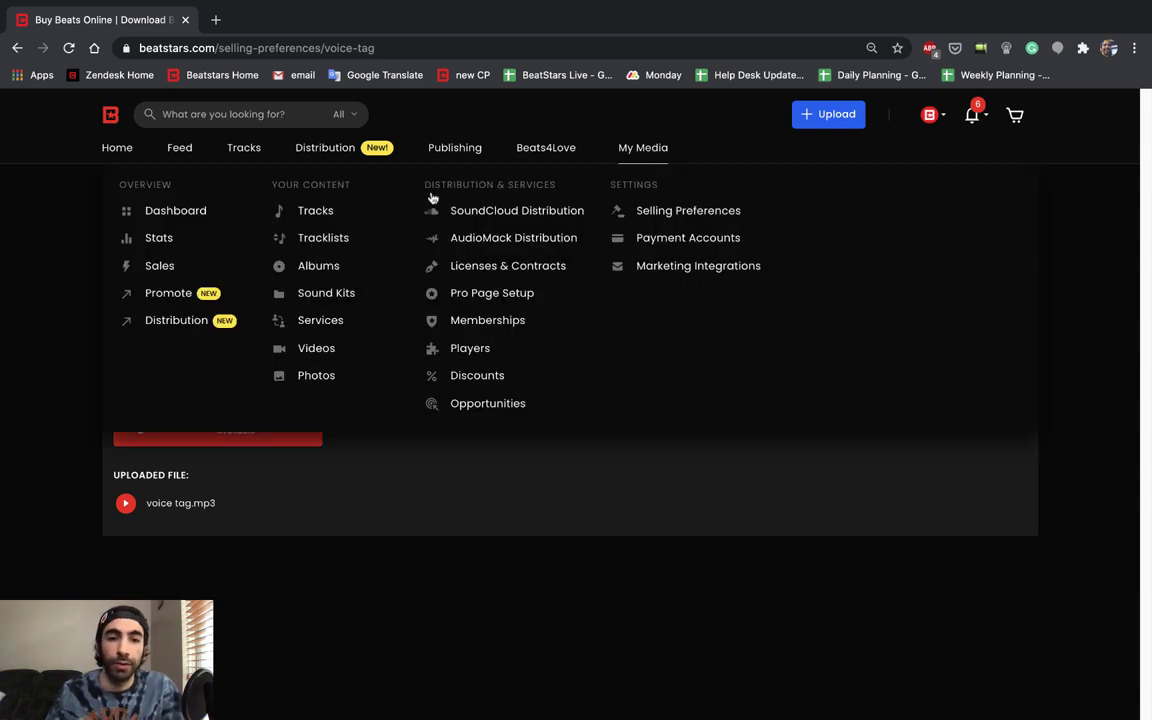
left_click(316, 219)
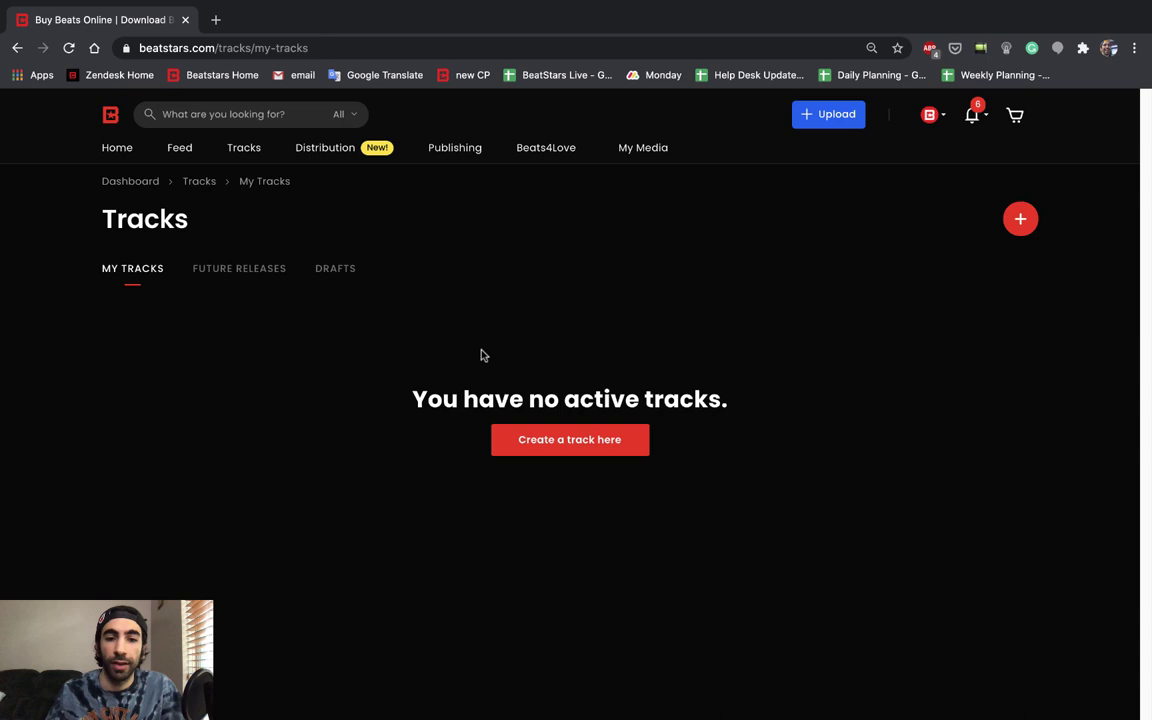
left_click(576, 440)
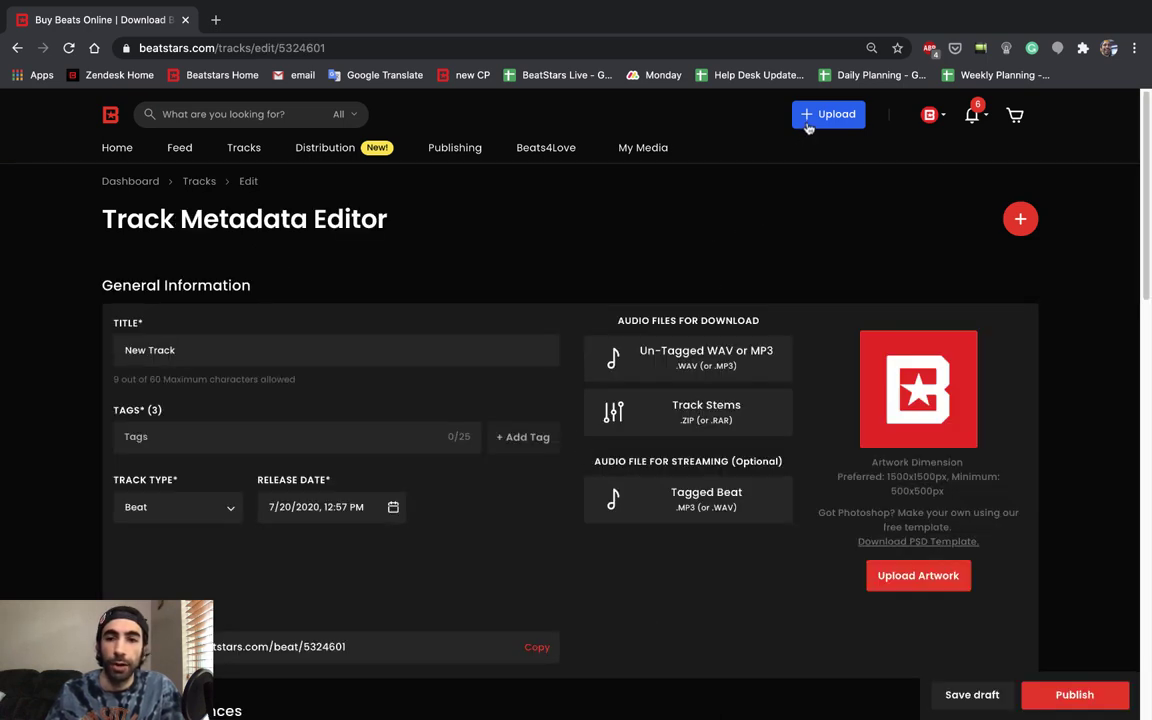
Assign Peaches and Plums.mp3 from the existing uploads as the track's un-tagged download file, and close the uploads list.
mouse_move(828, 116)
left_click(815, 174)
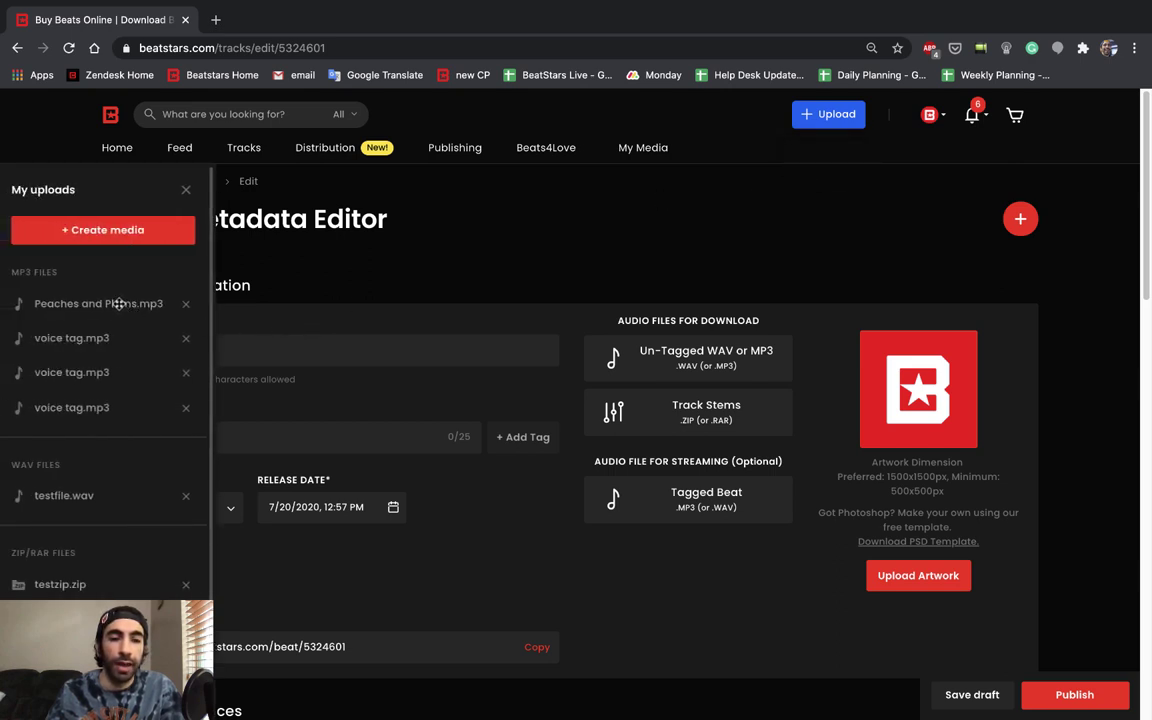
left_click_drag(123, 306, 681, 346)
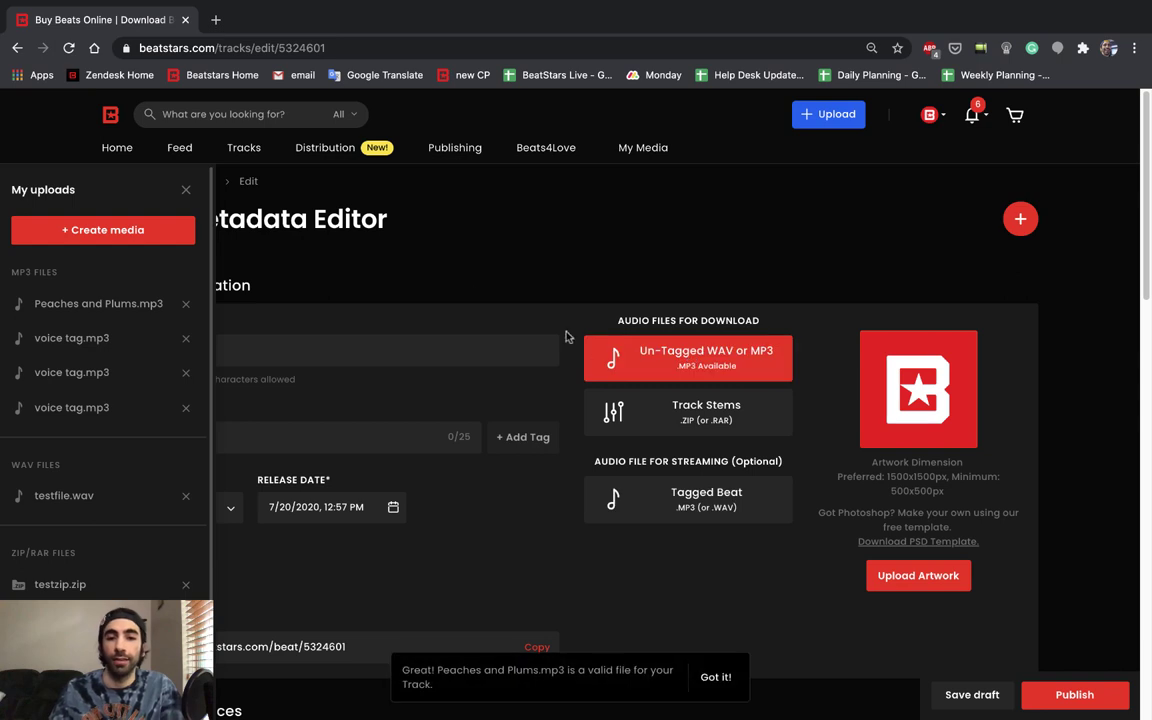
left_click(185, 189)
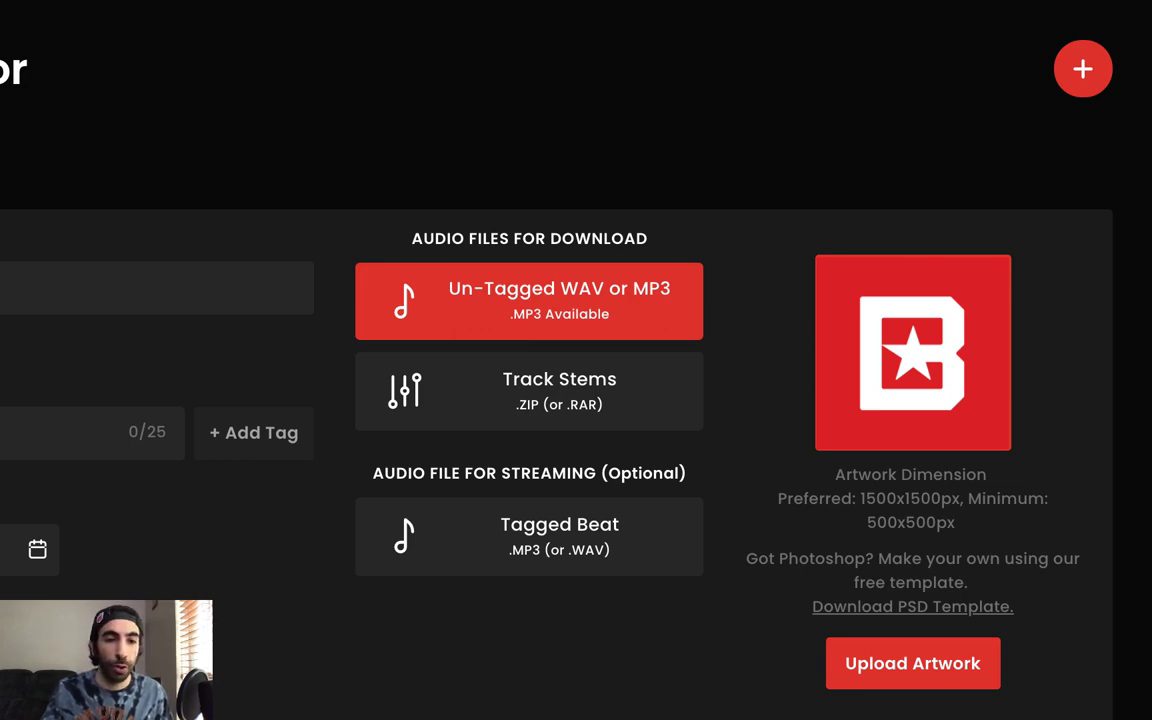
Replace the track's title with "Tutorial Track".
double_click(150, 349)
key("BackSpace")
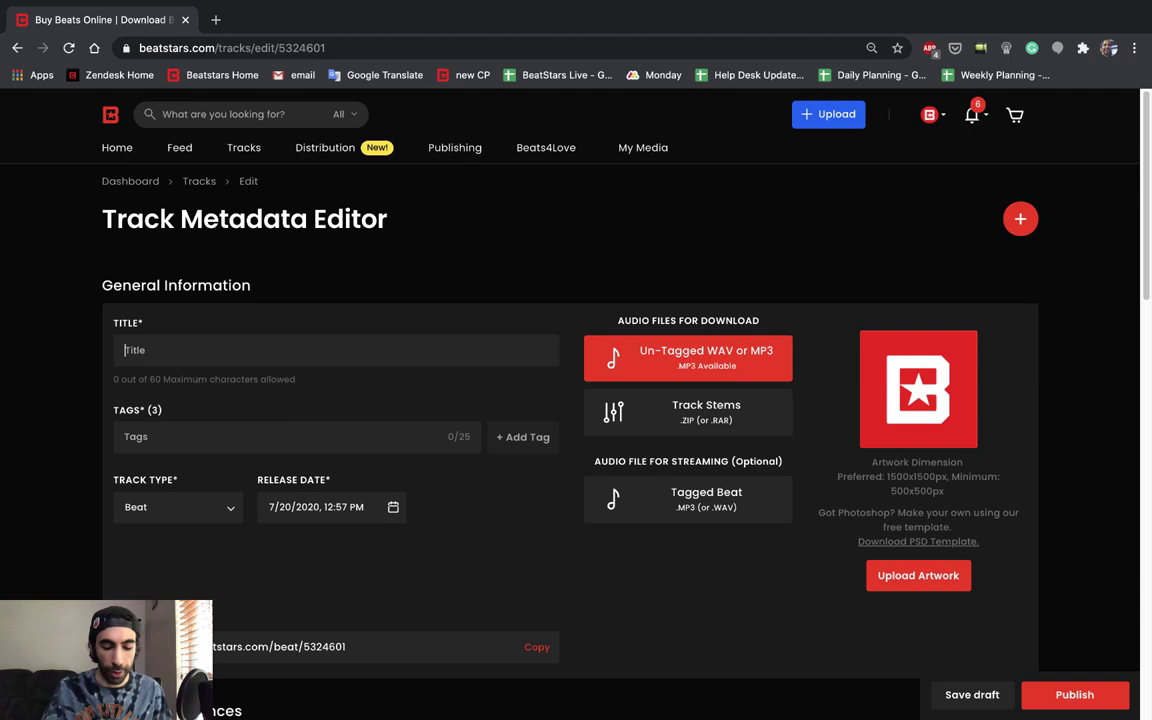
type("Tutorial")
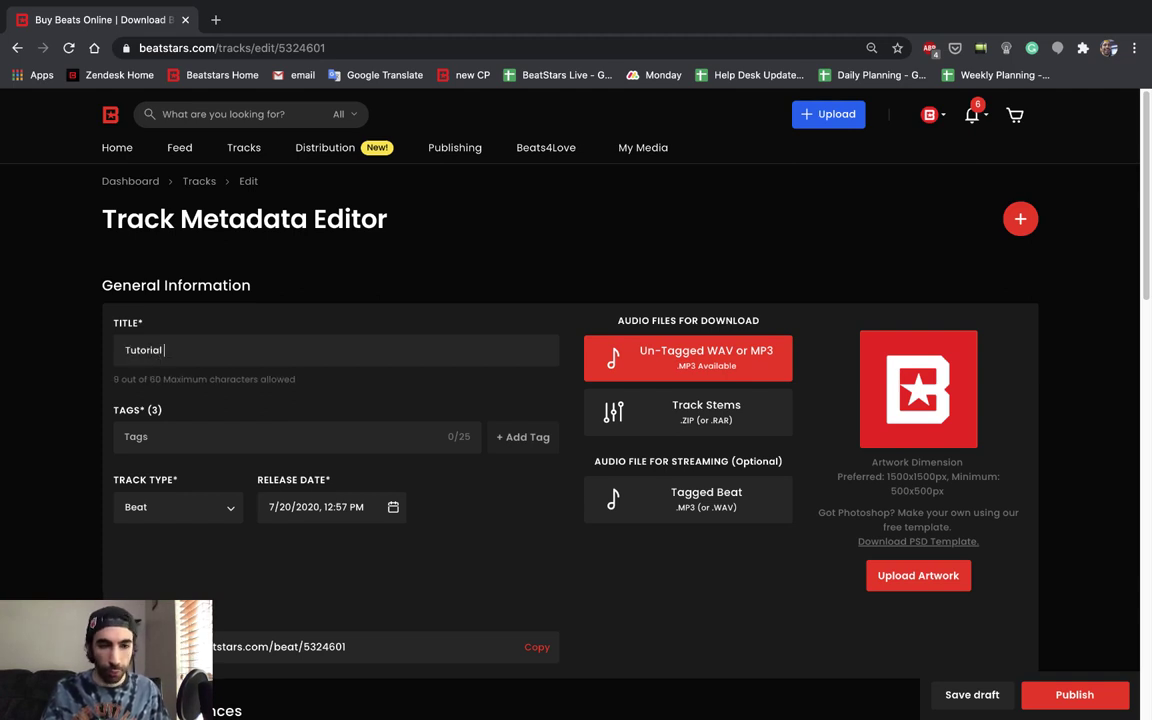
type(" Track")
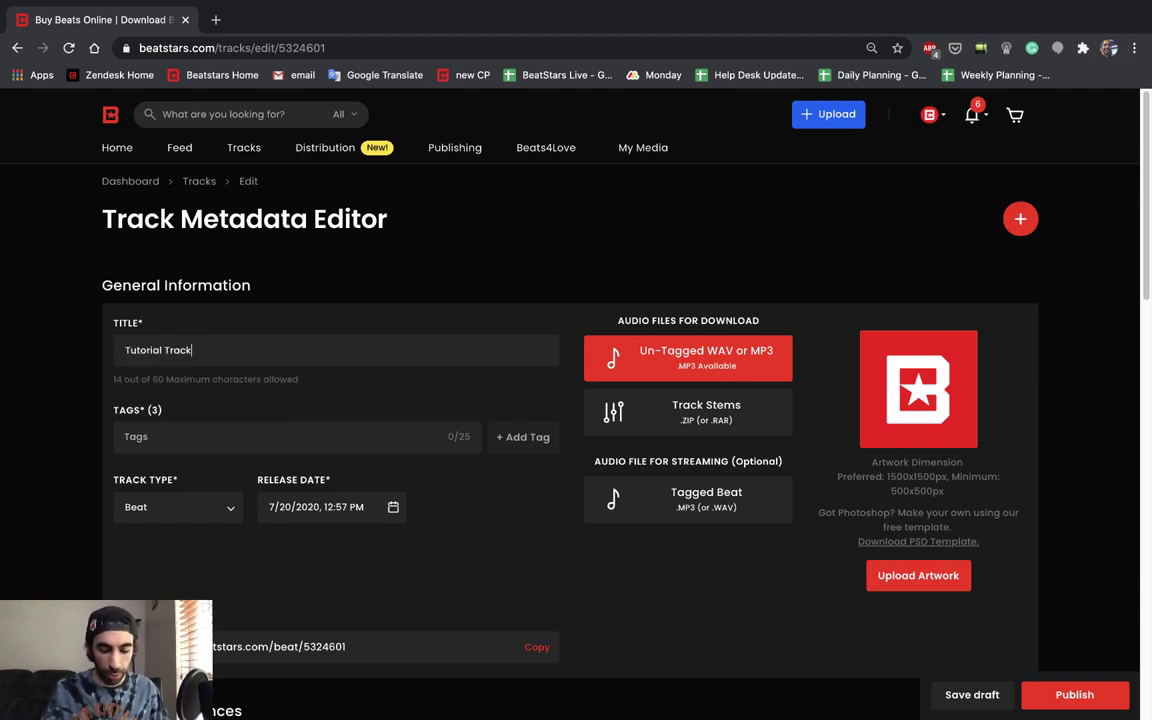
Add the three tags Tutorial, Track and Test to the track.
left_click(187, 438)
type("Tutorial")
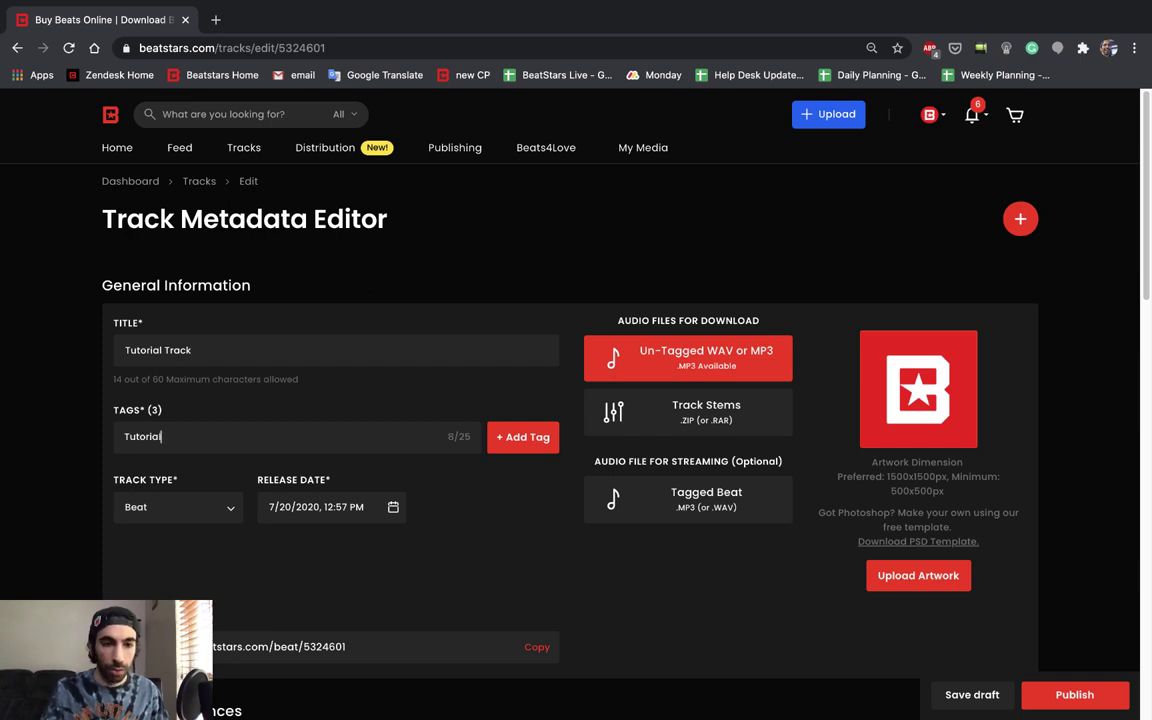
key("Return")
type("Track")
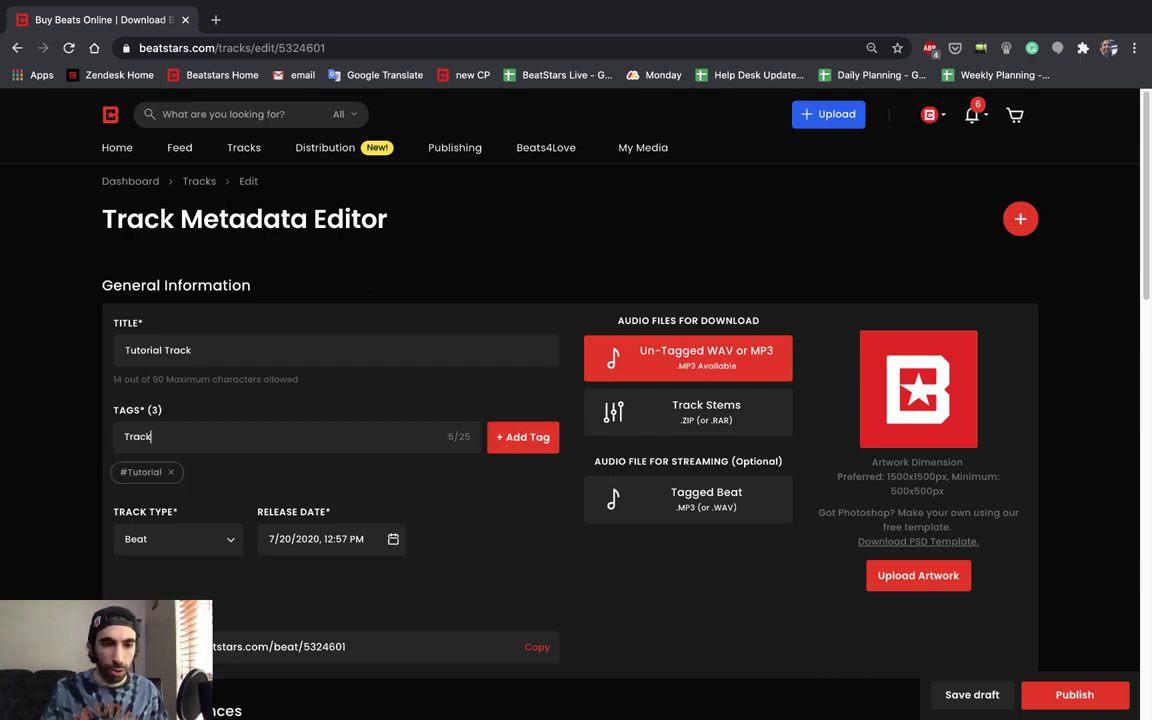
key("Return")
type("Test")
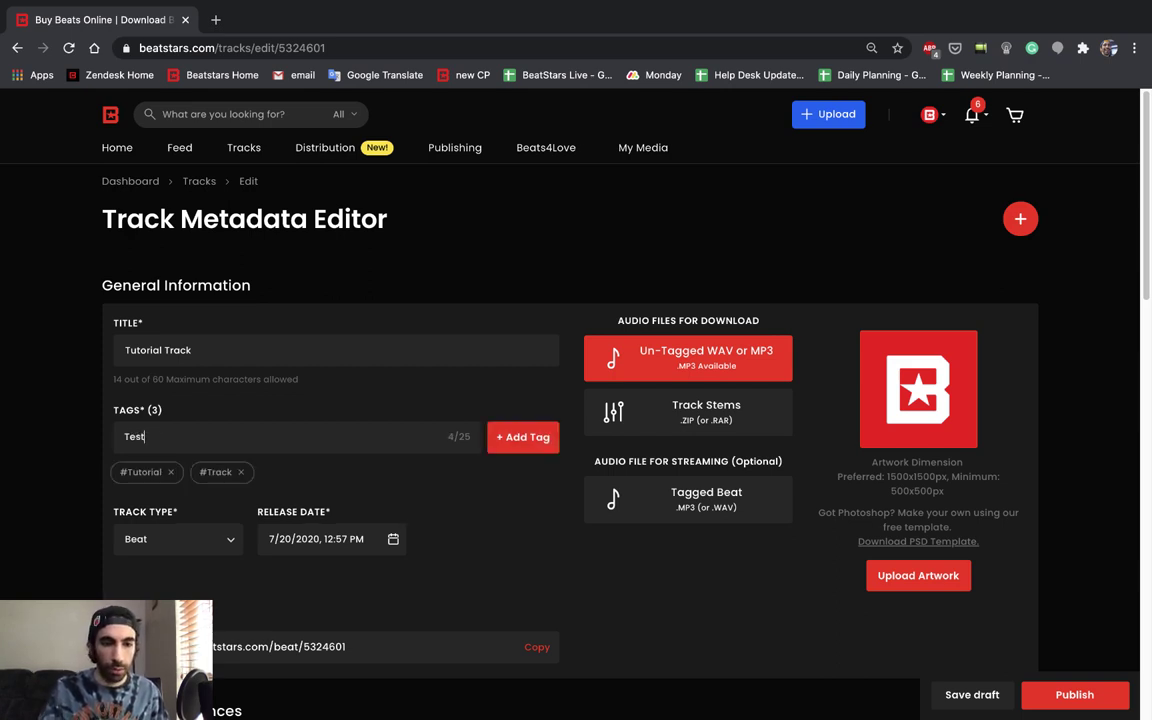
key("Return")
Set the track's primary genre to Hip Hop and publish the track.
scroll(535, 592, "down", 10)
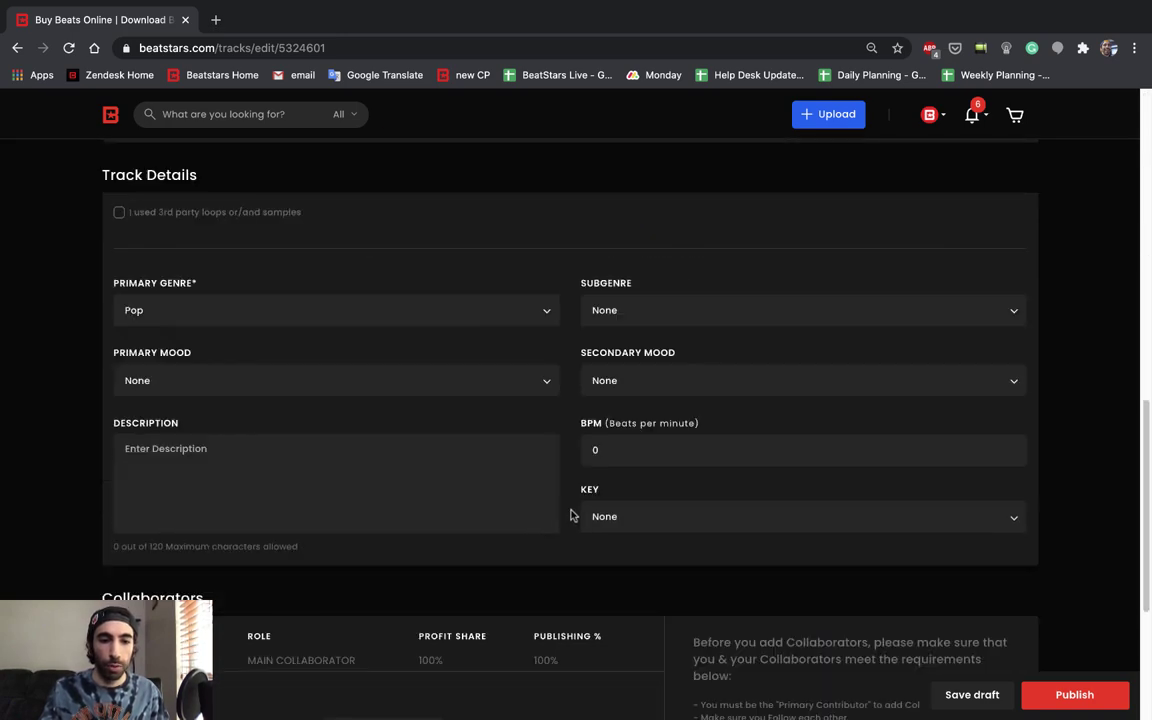
left_click(425, 315)
left_click(411, 370)
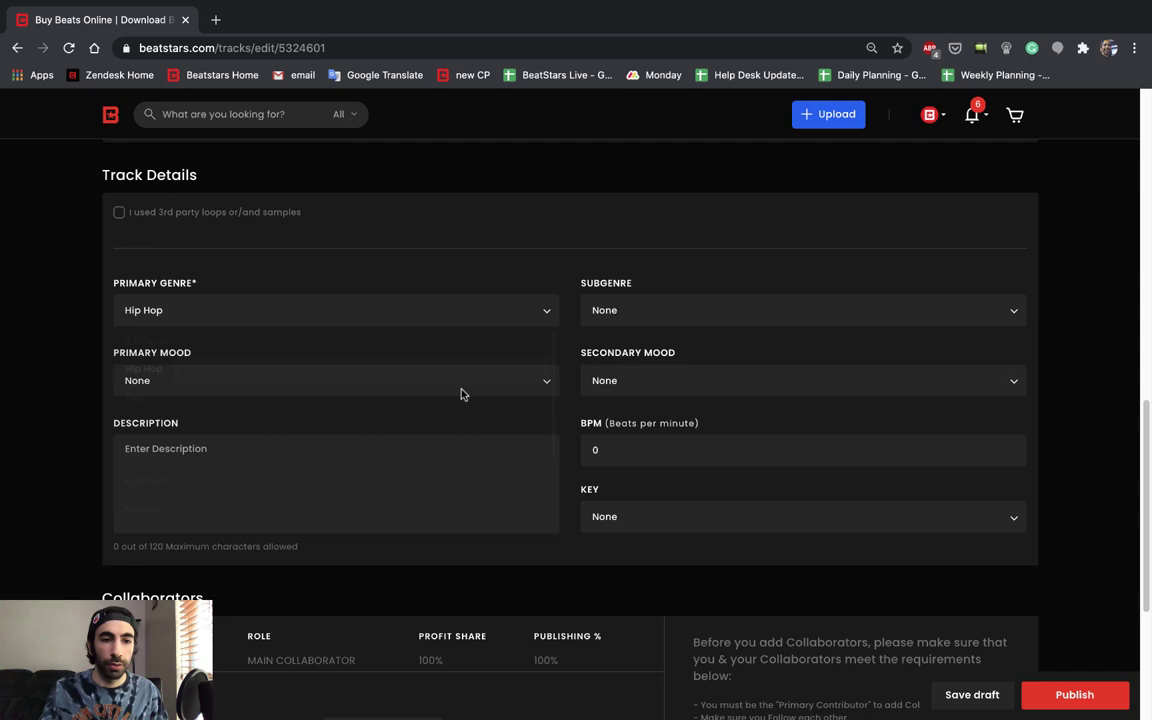
scroll(957, 607, "down", 1)
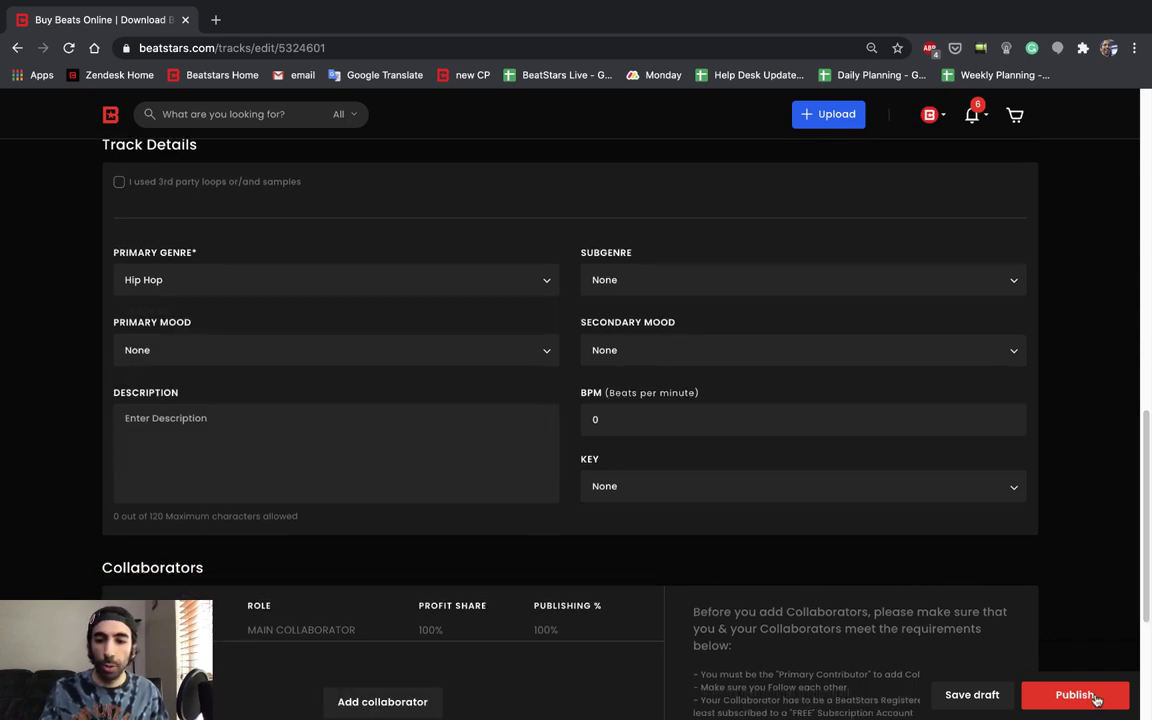
left_click(1095, 698)
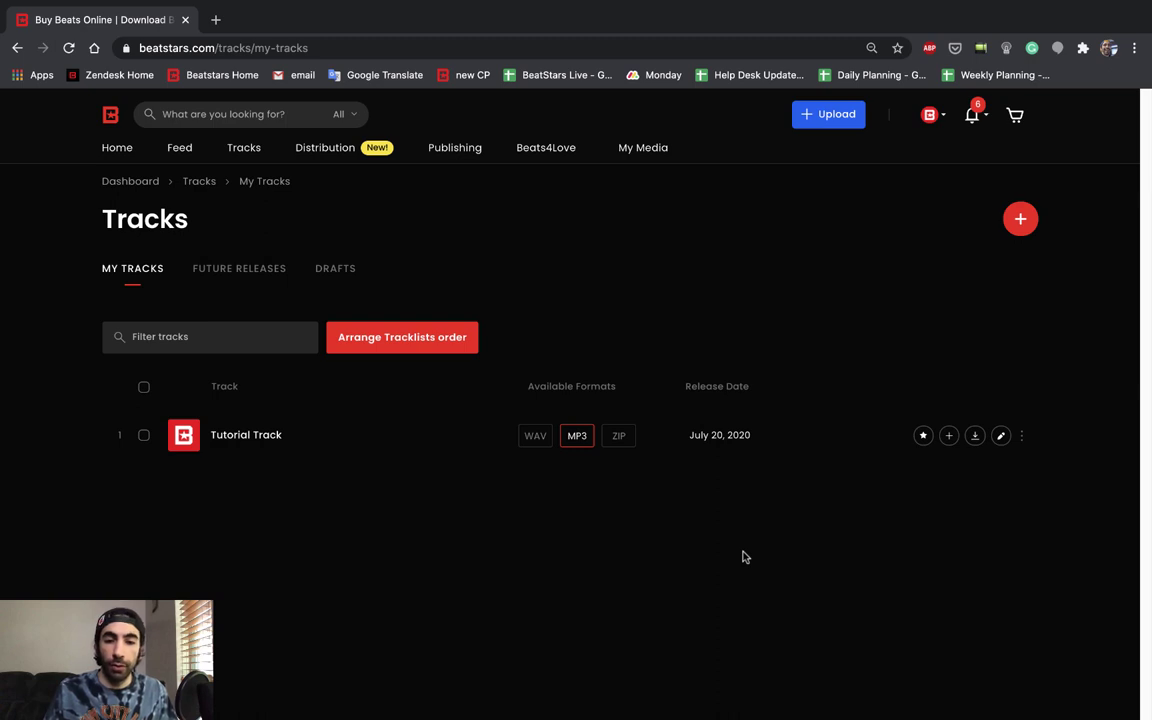
Open the account's own profile, play Tutorial Track from the feed to check the voice tag, and pause it.
left_click(931, 114)
left_click(900, 166)
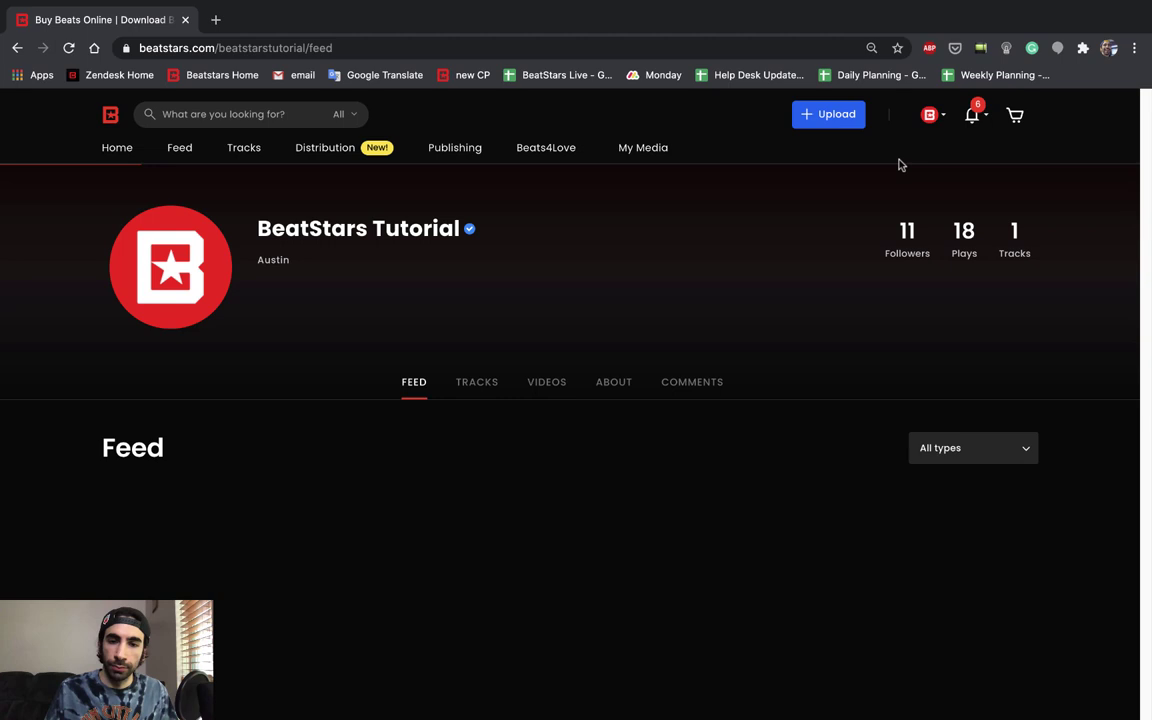
scroll(494, 522, "down", 1)
scroll(494, 522, "down", 1)
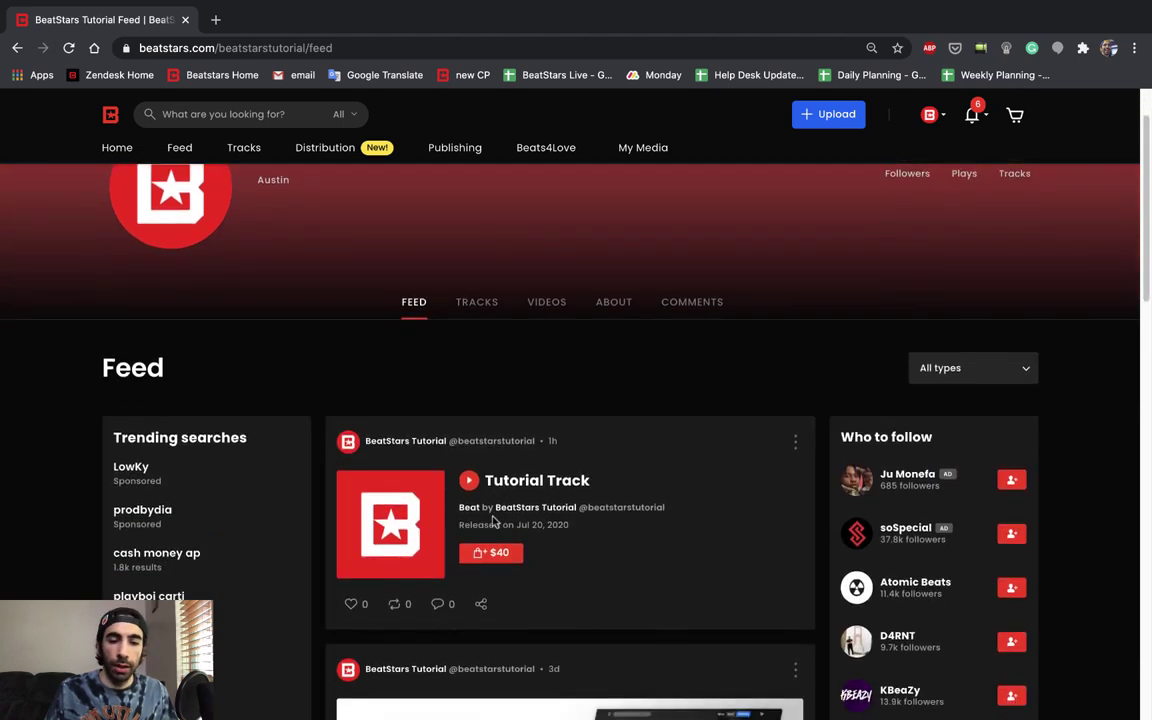
left_click(468, 482)
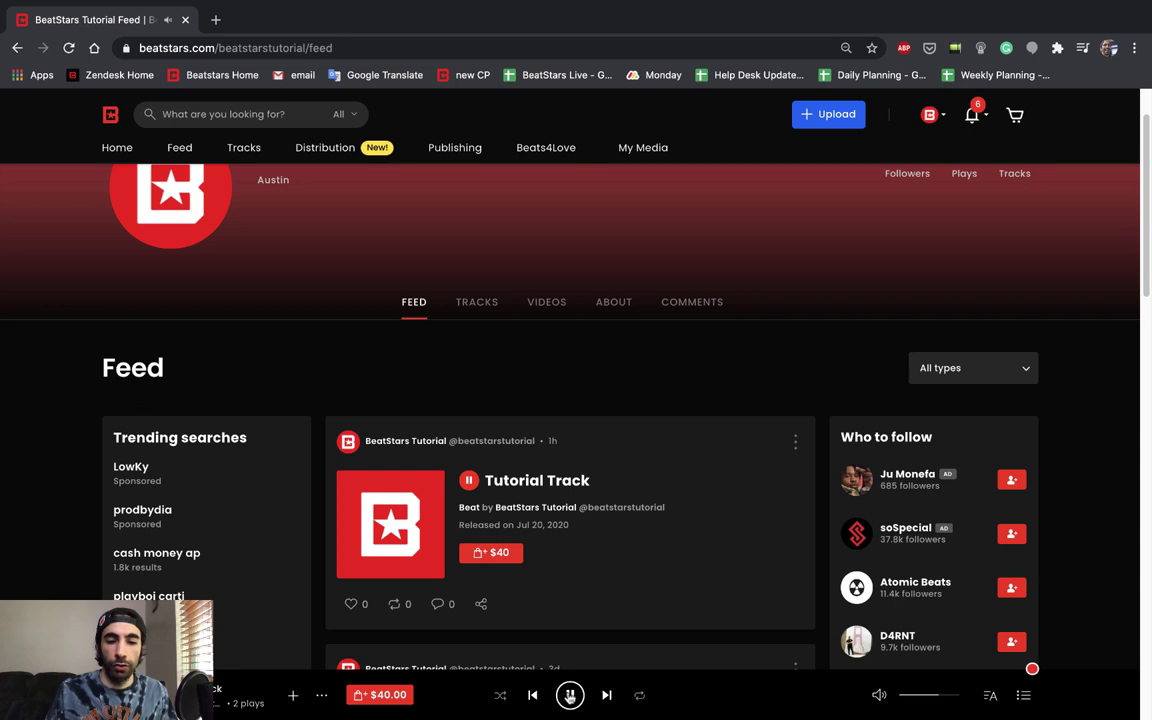
left_click(570, 696)
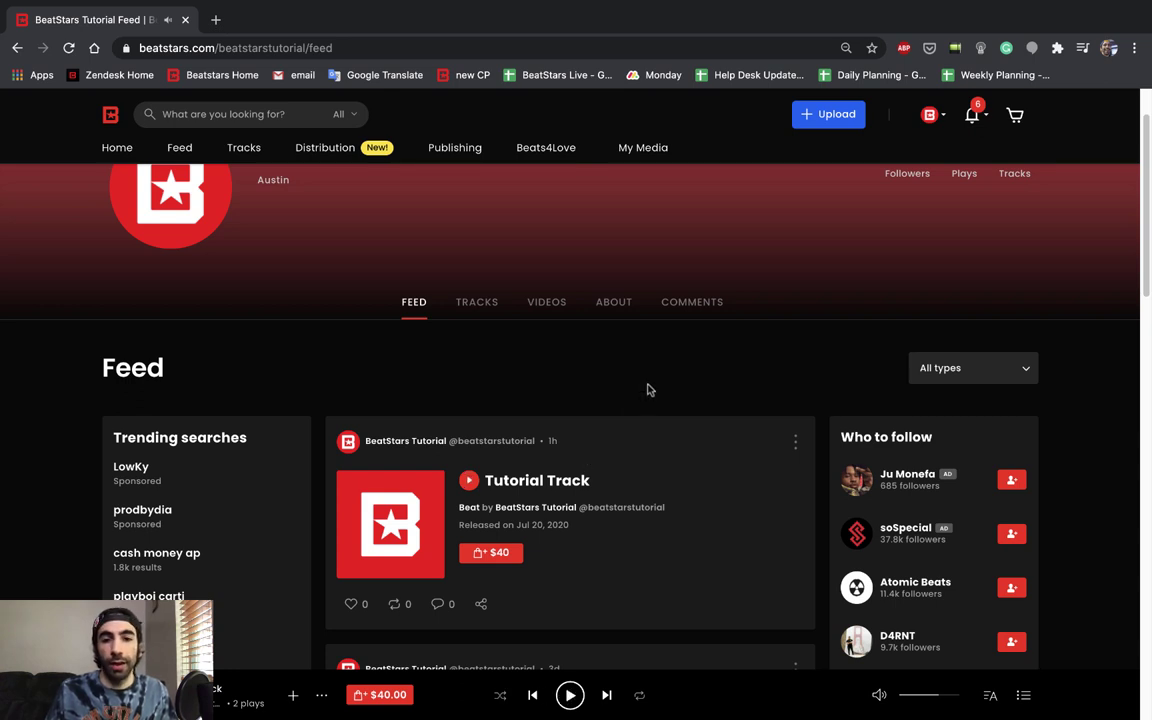